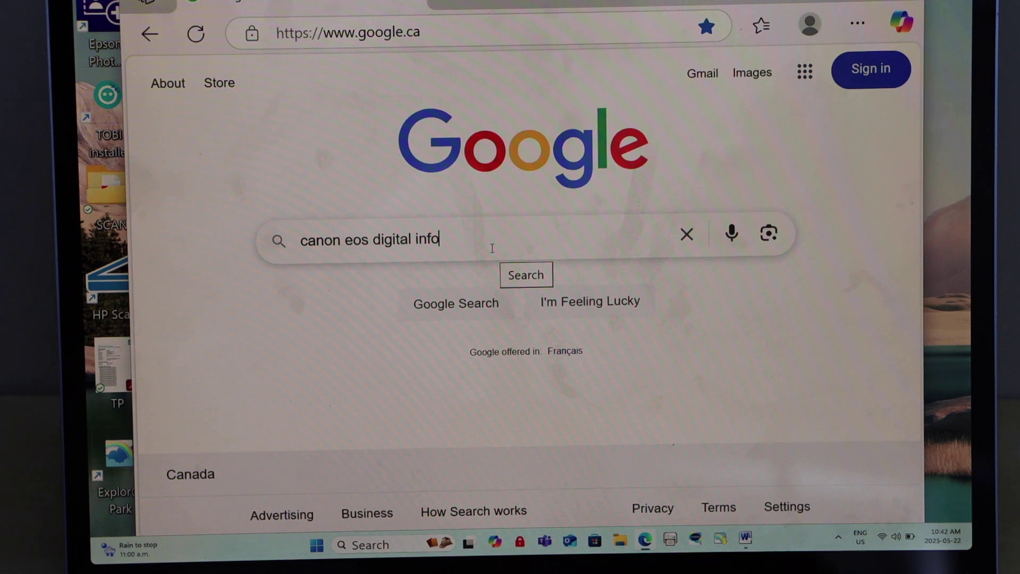
- Run a Google search for 'canon eos digital info'
key("Return")
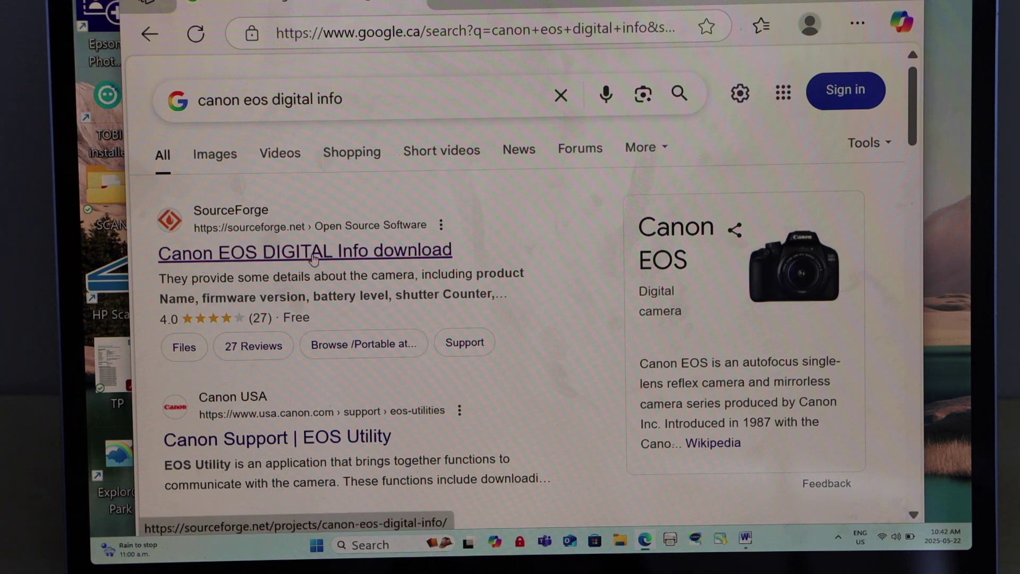
- Download the 1,514 KB Canon EOS DIGITAL Info zip from its SourceForge project page
left_click(345, 259)
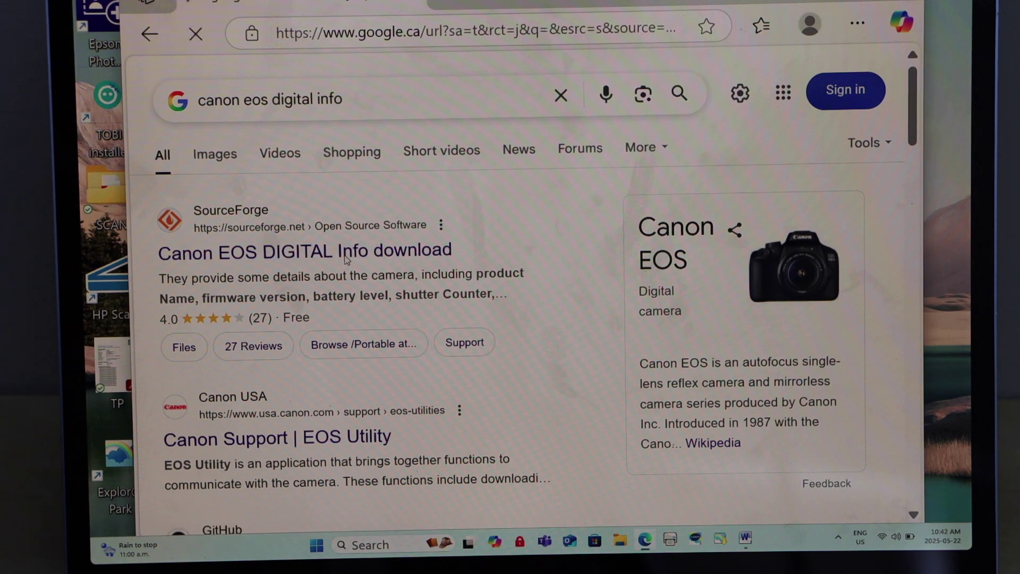
scroll(345, 255, "down", 1)
scroll(344, 223, "down", 3)
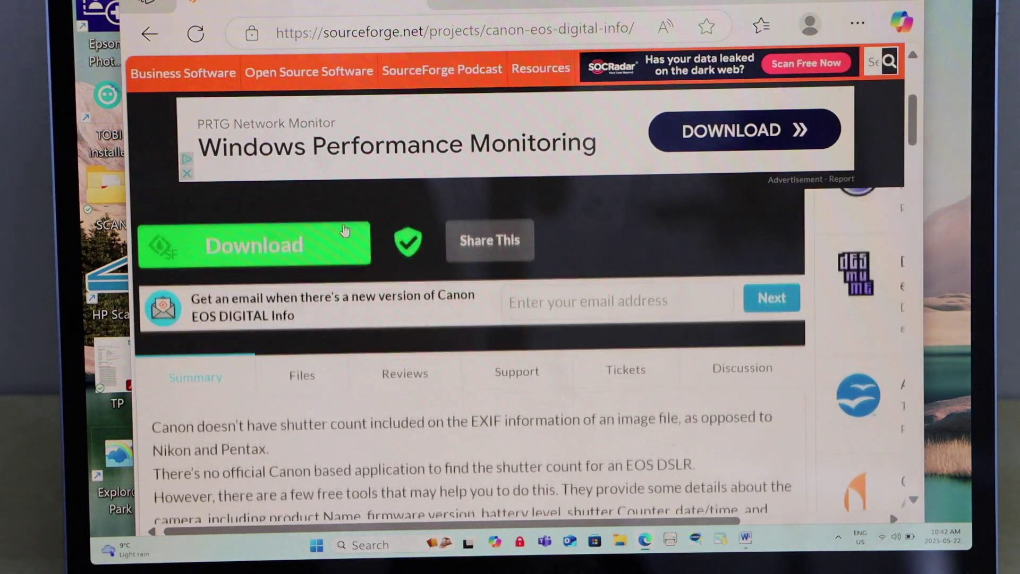
scroll(266, 207, "up", 1)
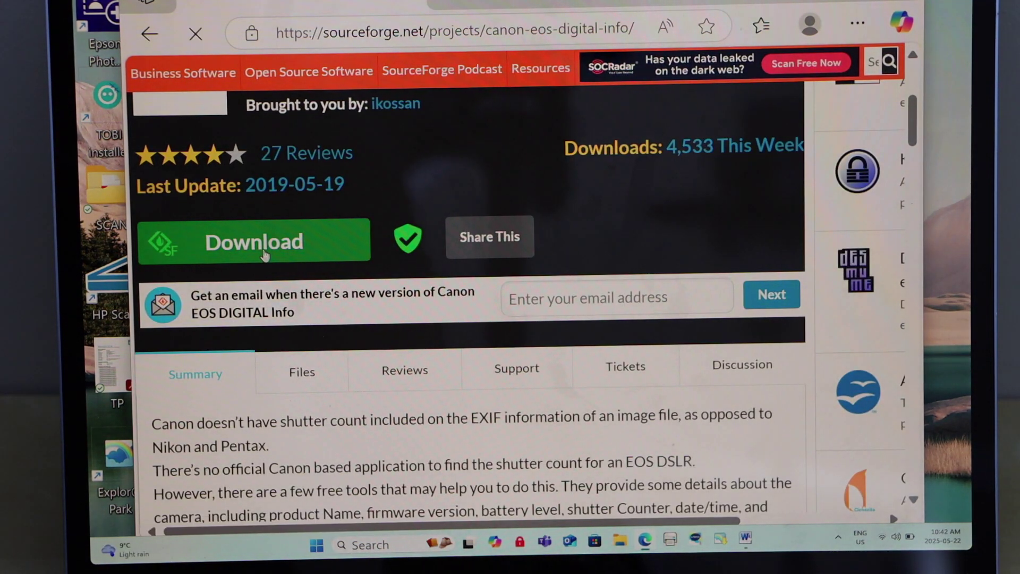
left_click(266, 253)
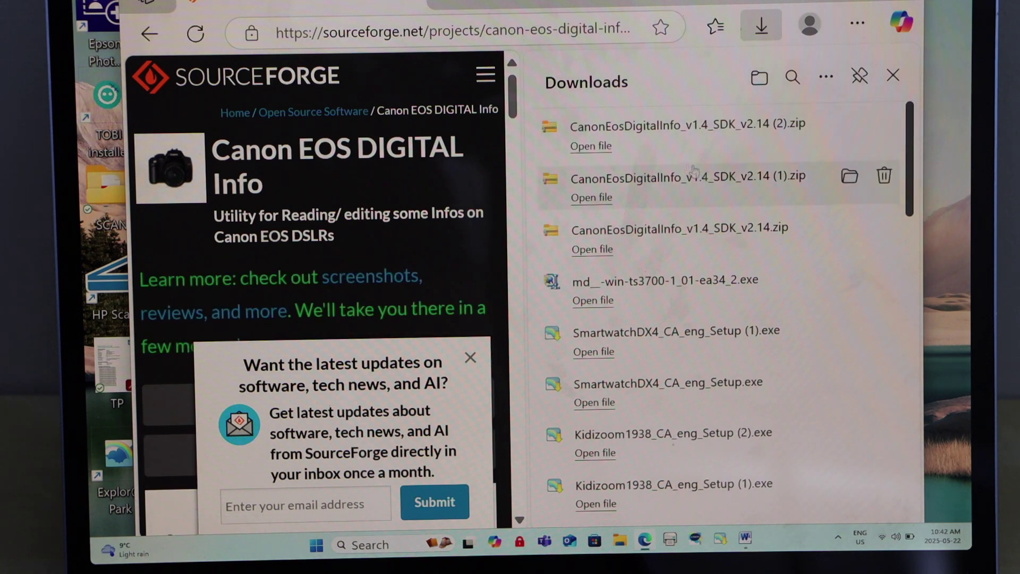
- Extract the Canon EOS Digital Info zip to the suggested folder and launch the extracted program
left_click(591, 148)
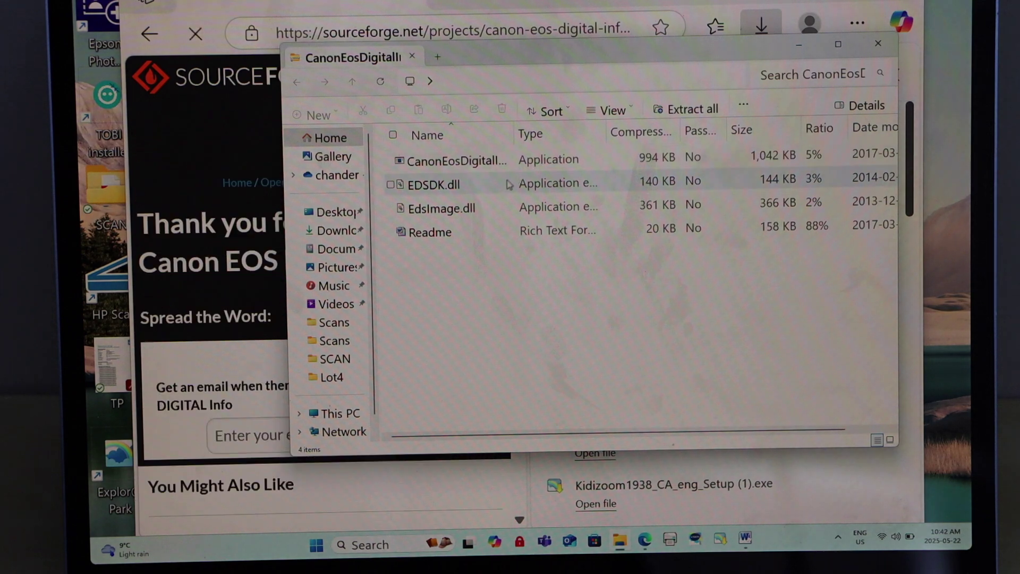
double_click(428, 162)
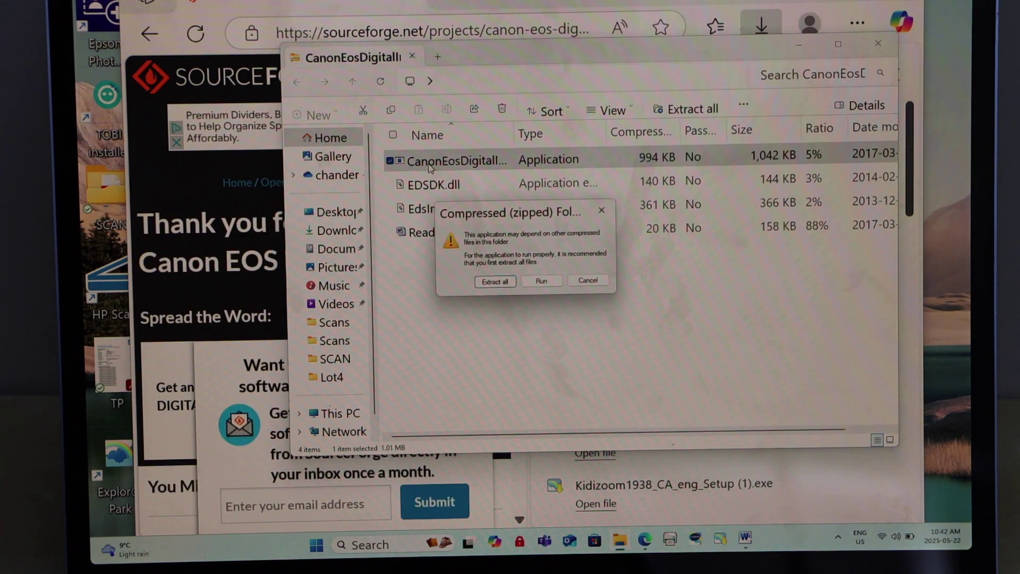
left_click(495, 281)
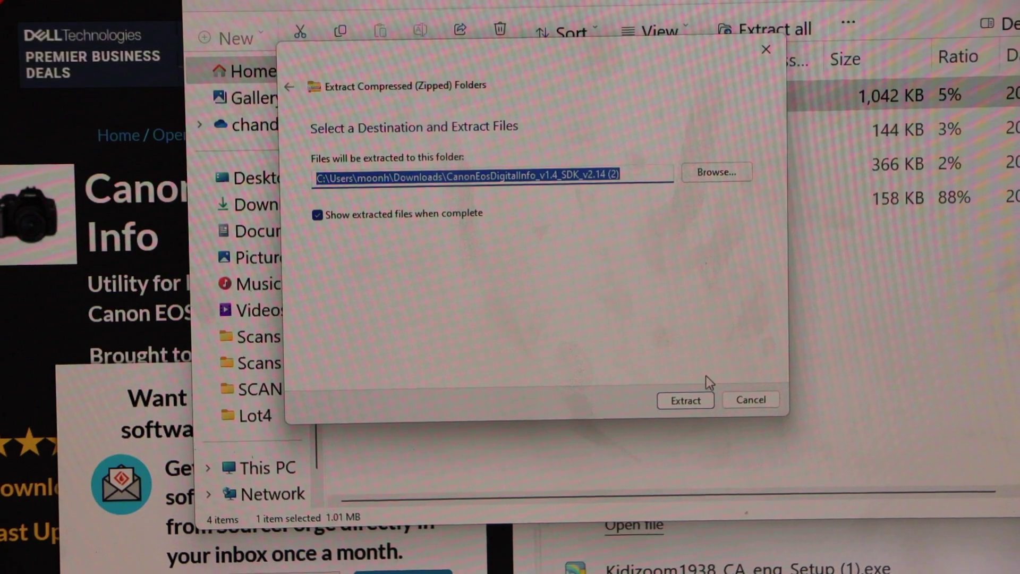
left_click(687, 401)
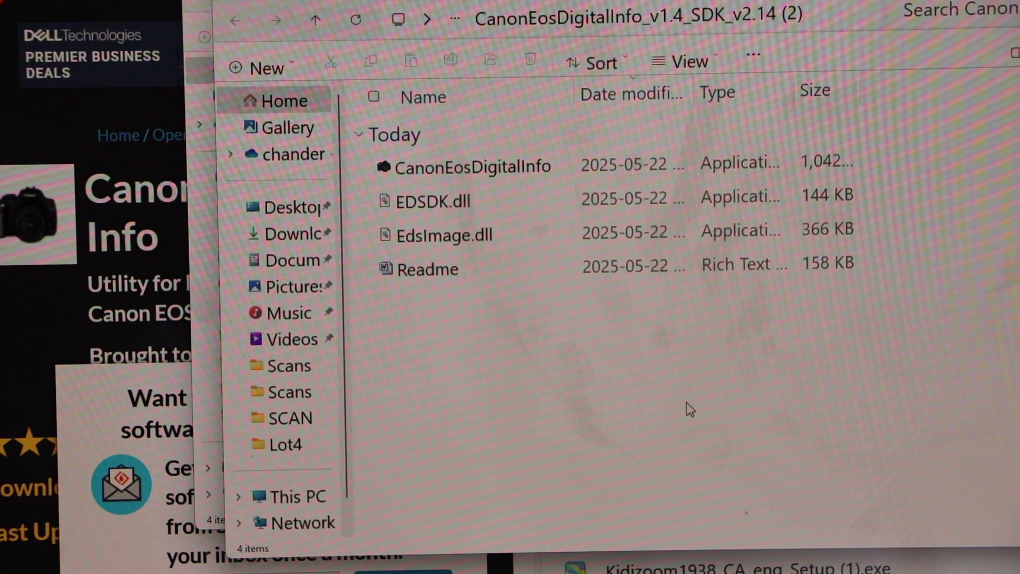
mouse_move(389, 214)
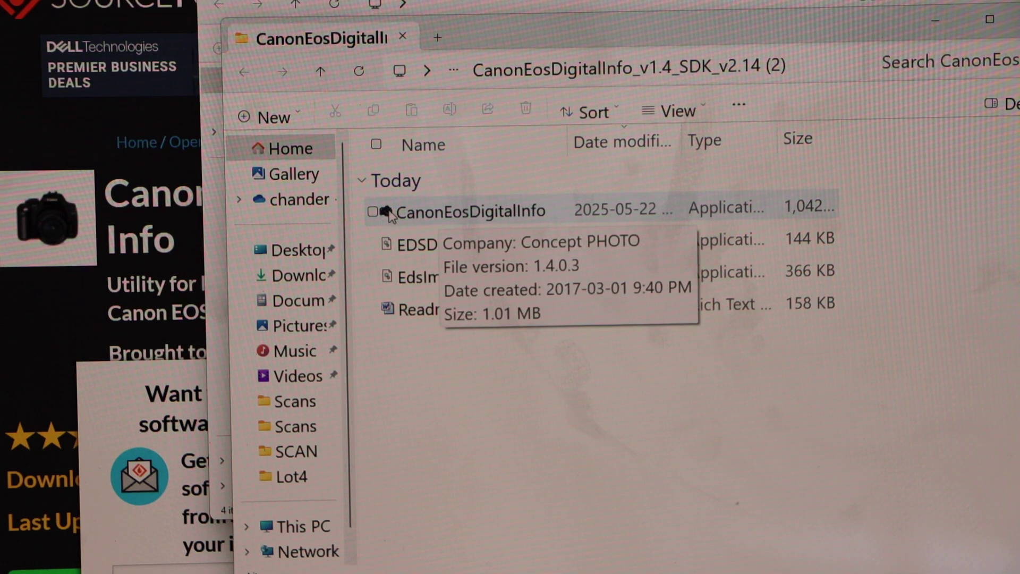
double_click(449, 213)
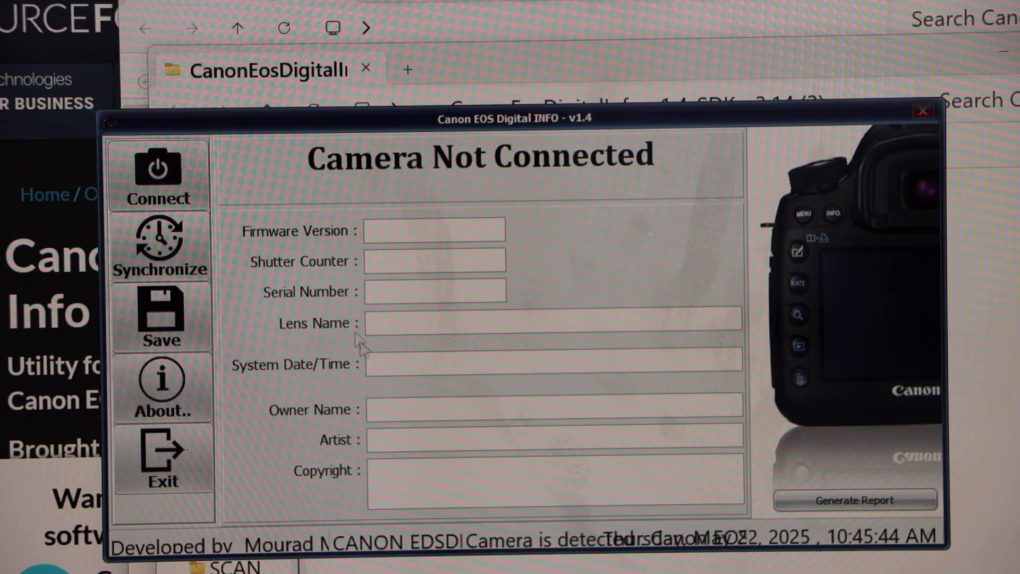
- Connect Canon EOS Digital Info to the USB-attached Canon EOS REBEL T3i
left_click(144, 177)
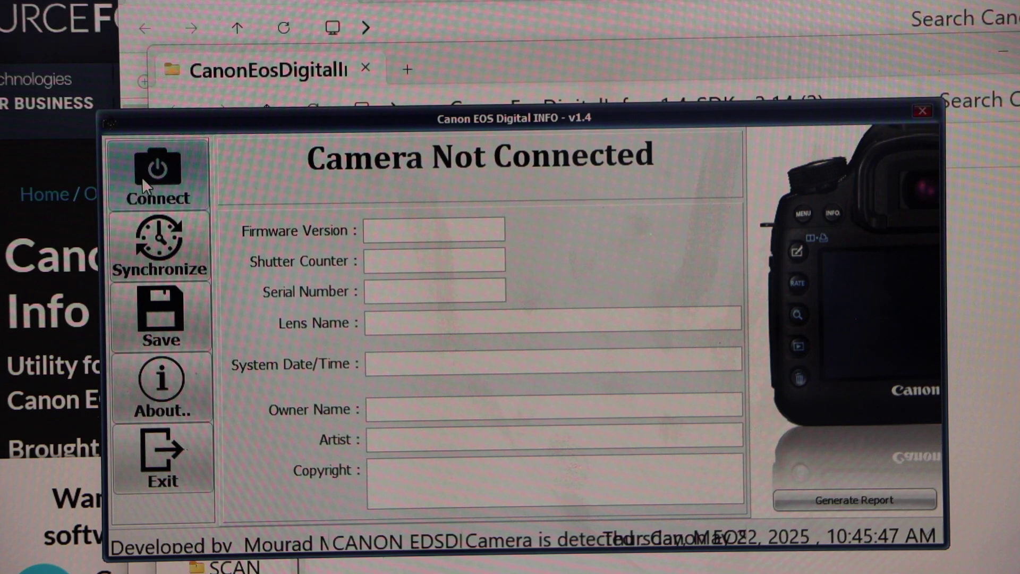